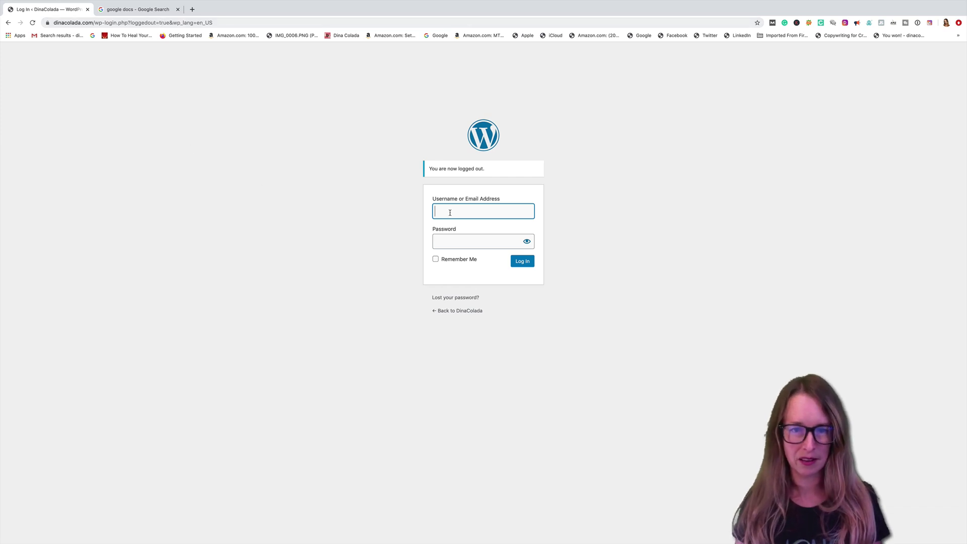
# Log in with the admin username and saved password, keeping Remember Me ticked
pyautogui.write('admin')
pyautogui.press('Tab')
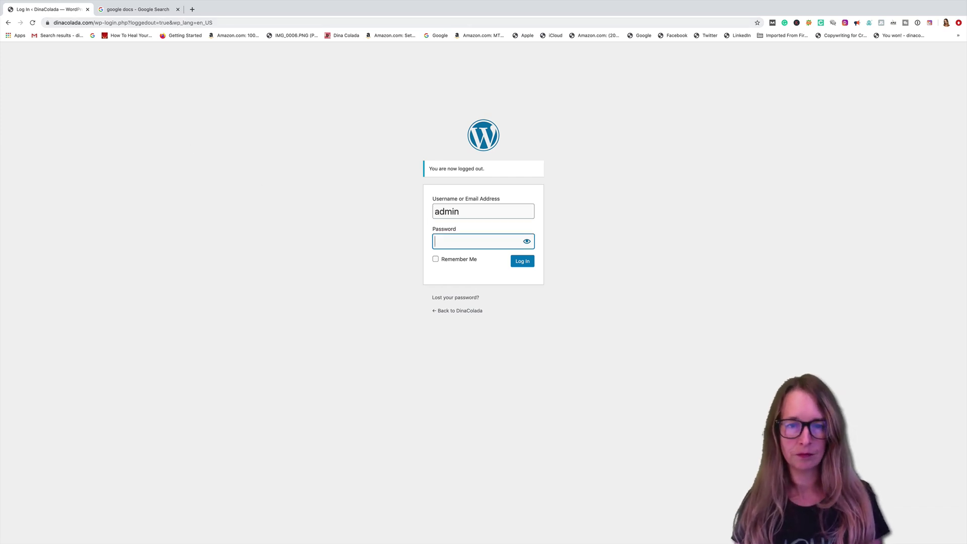
pyautogui.press('super+v')
pyautogui.click(436, 259)
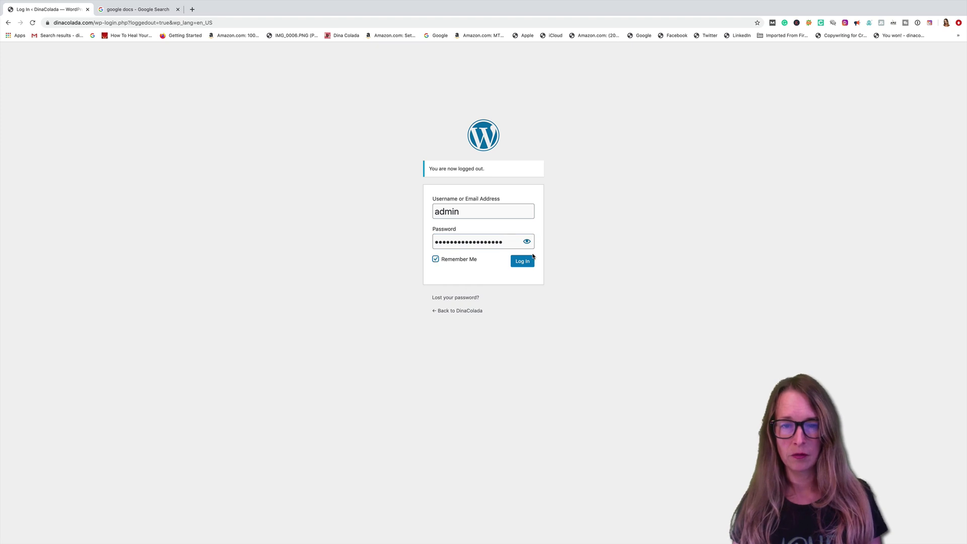
pyautogui.click(525, 261)
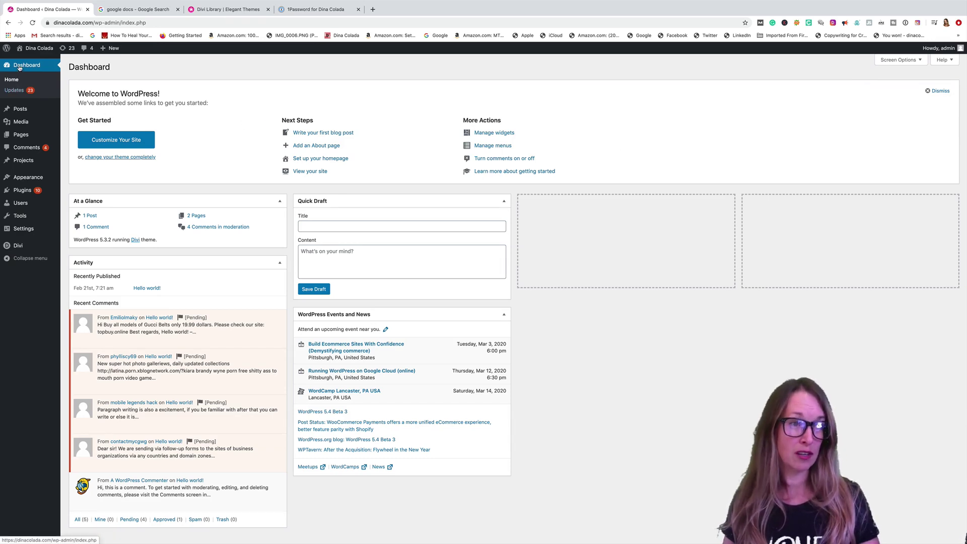
# Add a new page titled 'Landing Page' and build it with Divi Builder
pyautogui.moveTo(21, 136)
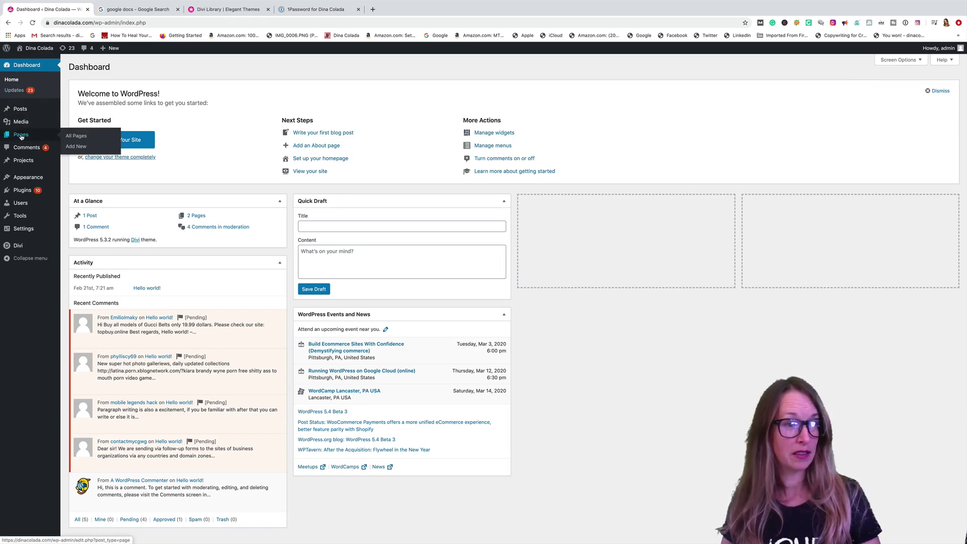
pyautogui.click(81, 147)
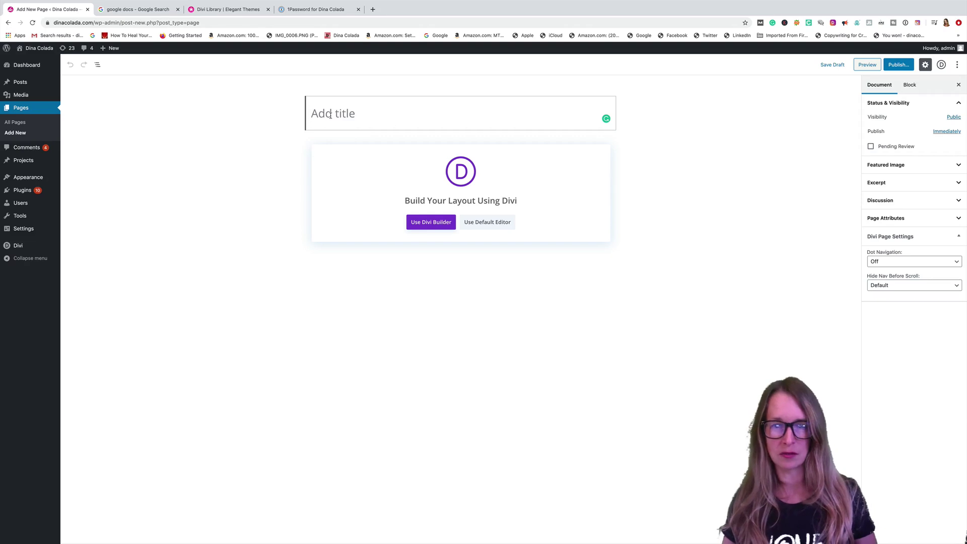
pyautogui.write('Landing Page')
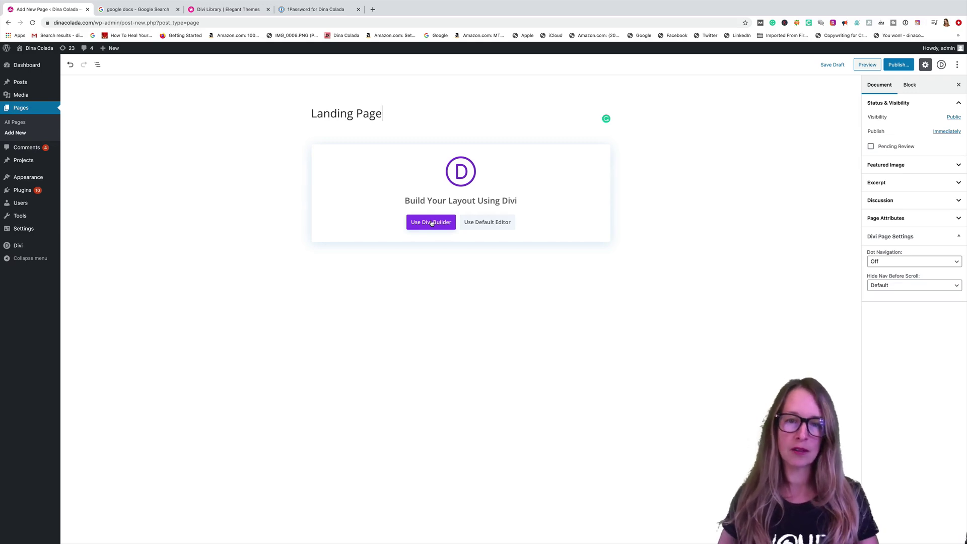
pyautogui.click(432, 223)
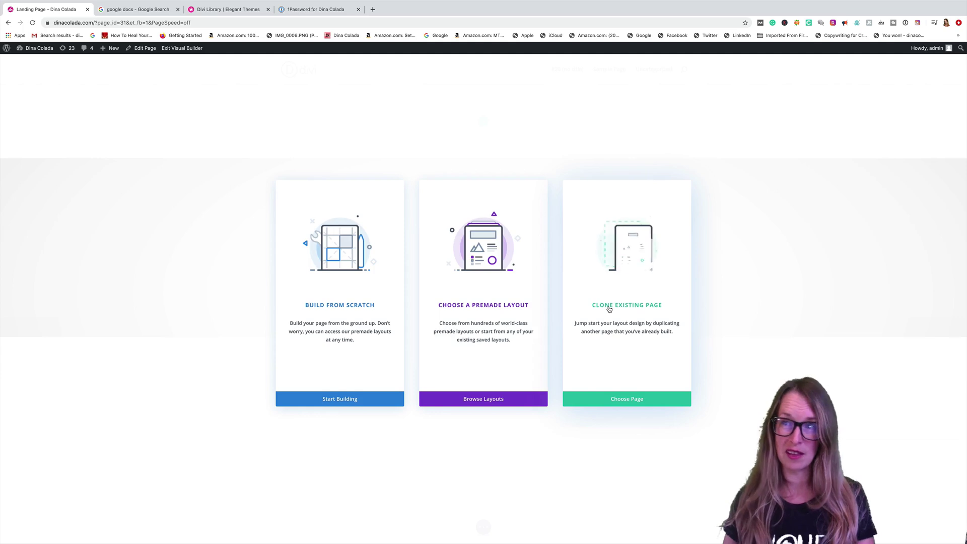
# Browse the Premade Layouts pack grid in Load From Library, ending back near the top
pyautogui.click(482, 396)
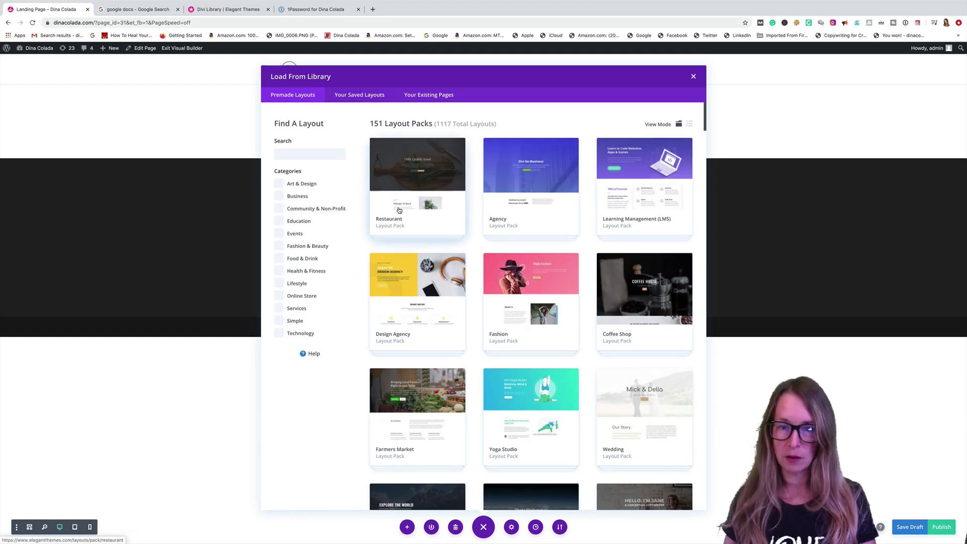
pyautogui.scroll(-3, 399, 210)
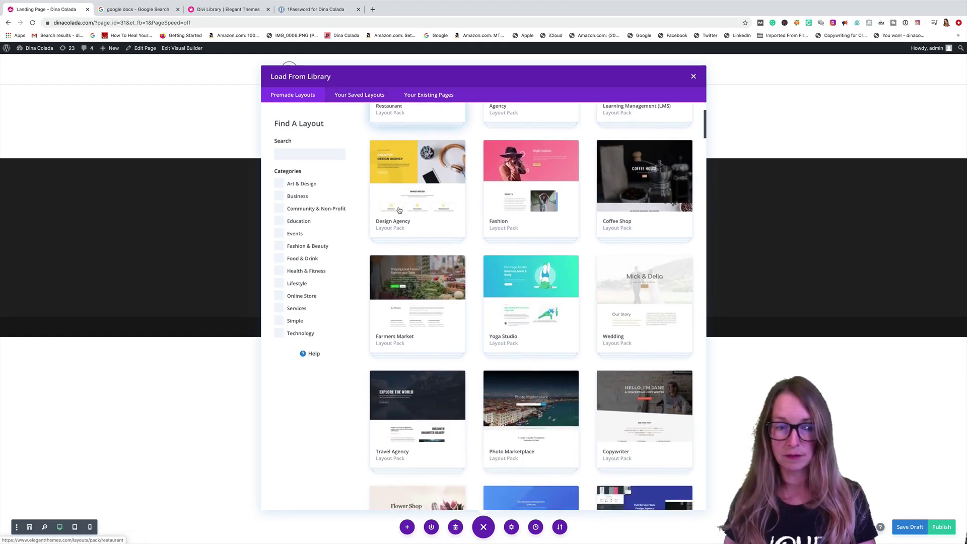
pyautogui.scroll(-5, 399, 210)
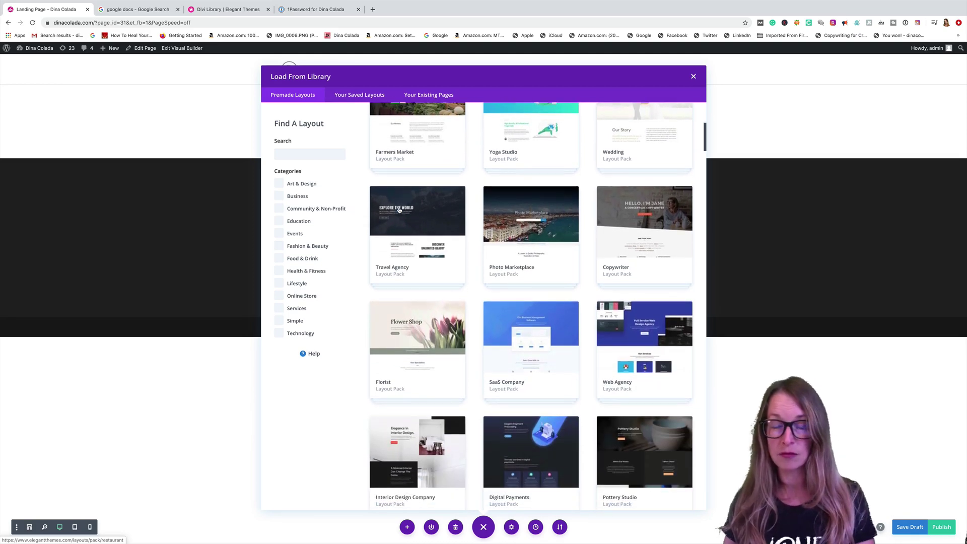
pyautogui.scroll(-4, 399, 210)
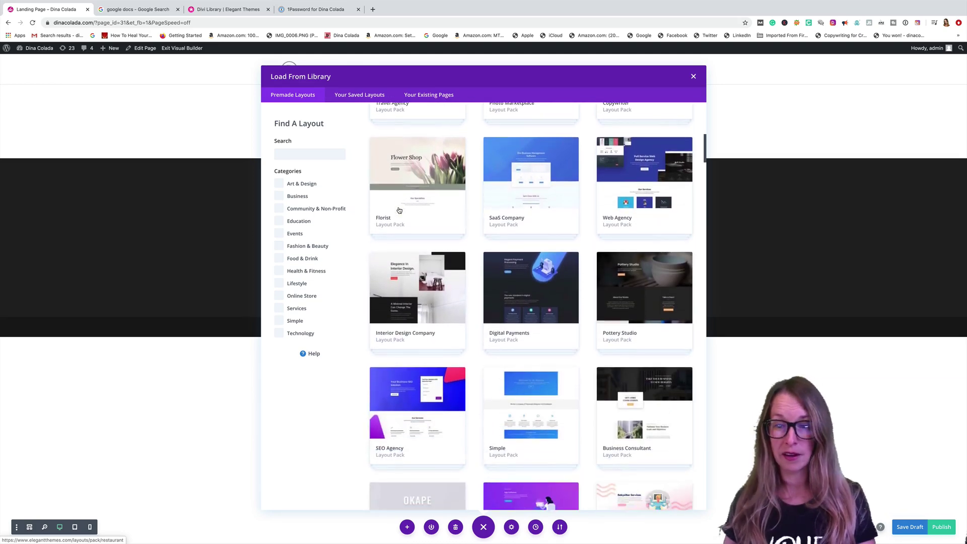
pyautogui.scroll(4, 399, 210)
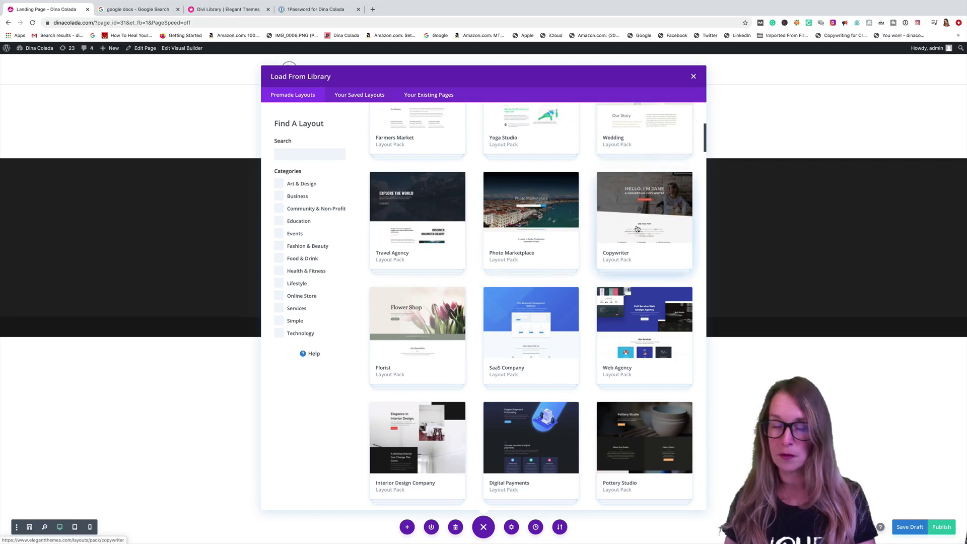
pyautogui.scroll(-8, 559, 276)
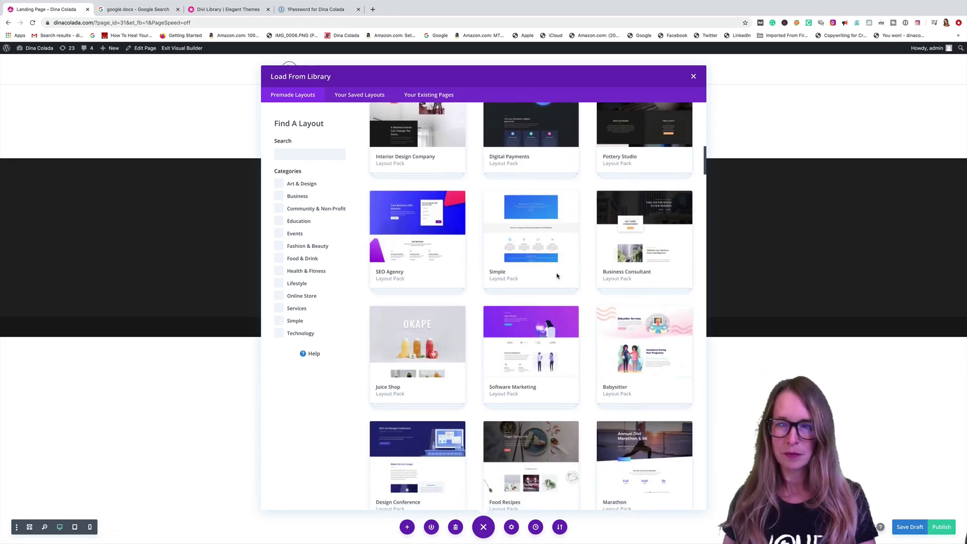
pyautogui.scroll(-3, 549, 295)
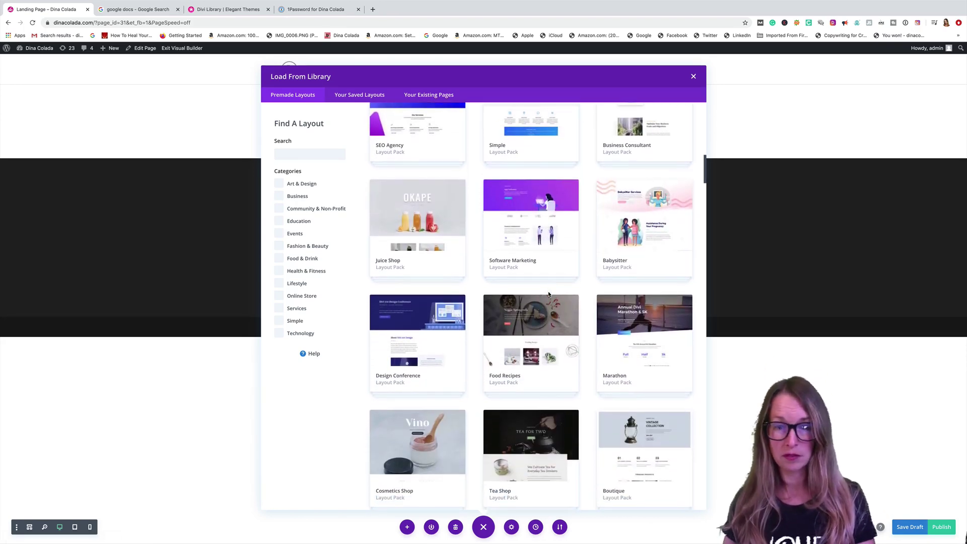
pyautogui.scroll(-5, 549, 295)
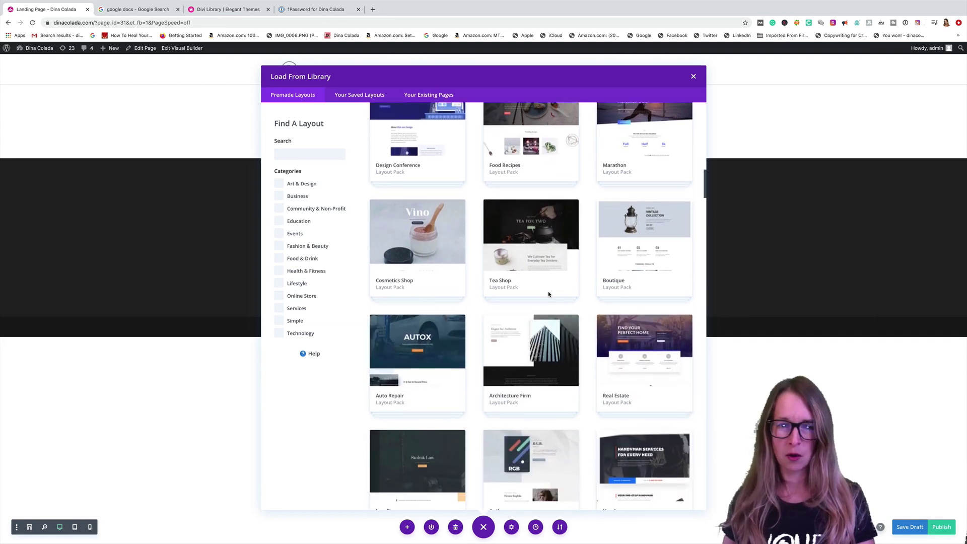
pyautogui.scroll(-15, 549, 295)
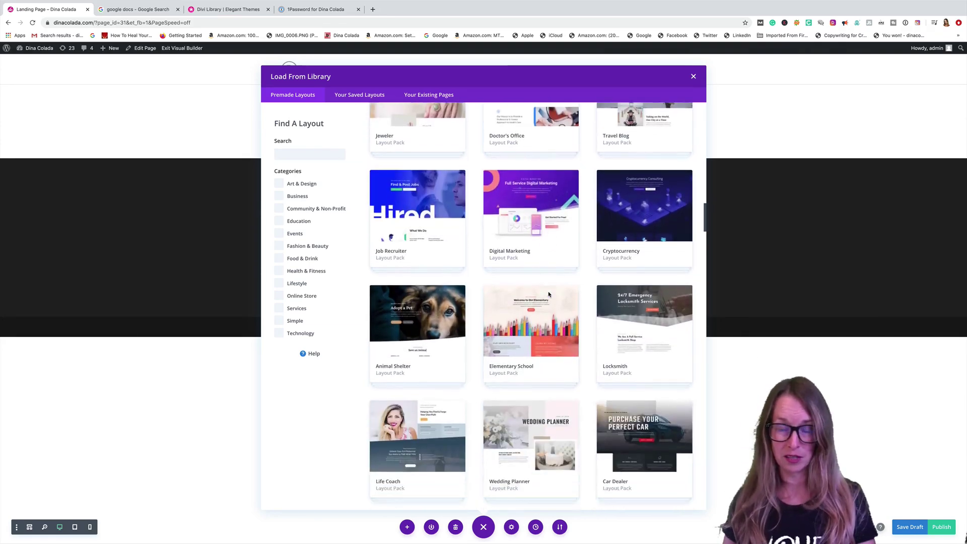
pyautogui.scroll(-7, 549, 294)
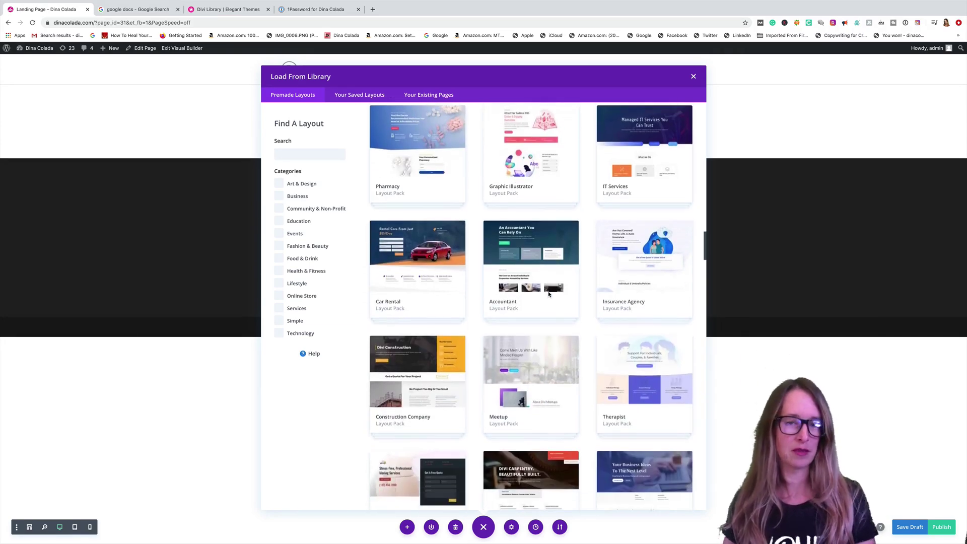
pyautogui.scroll(-2, 549, 295)
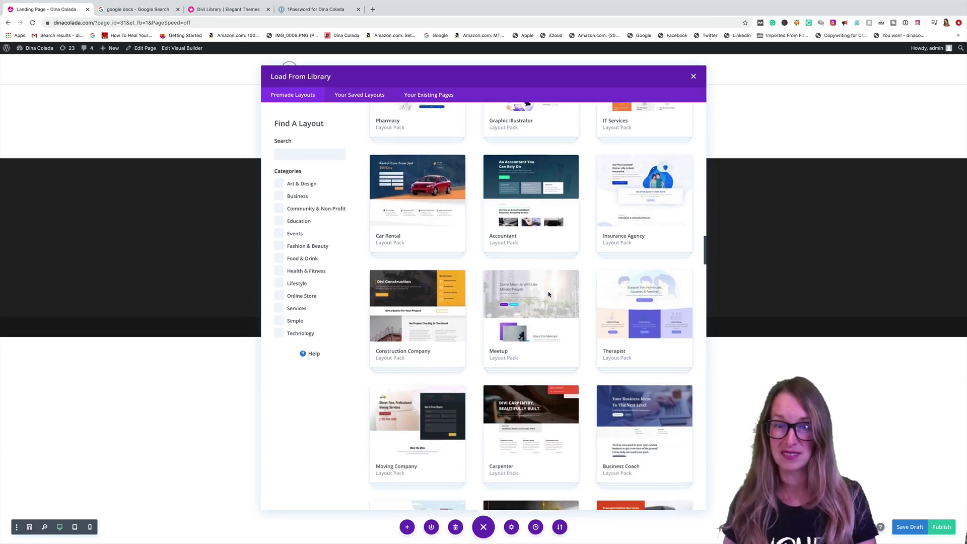
pyautogui.scroll(-5, 549, 294)
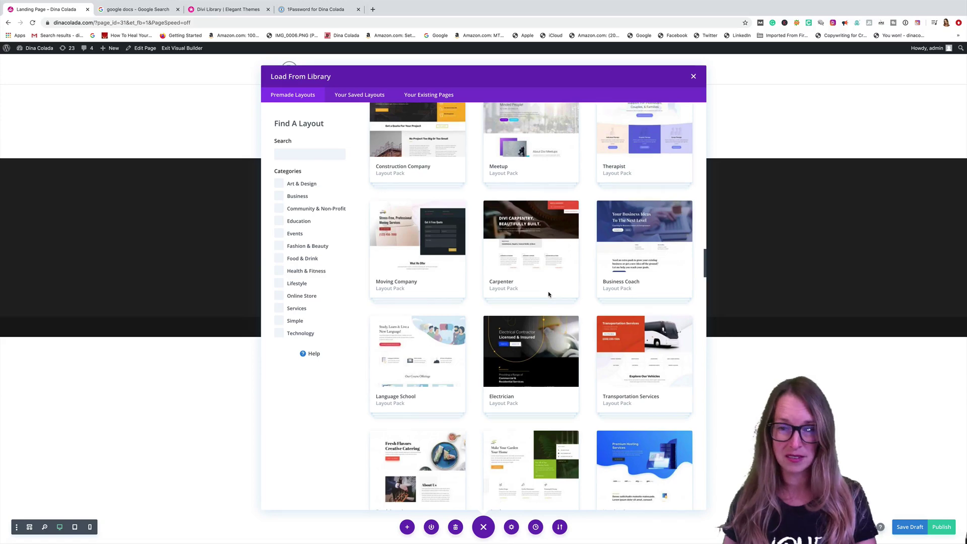
pyautogui.scroll(20, 549, 294)
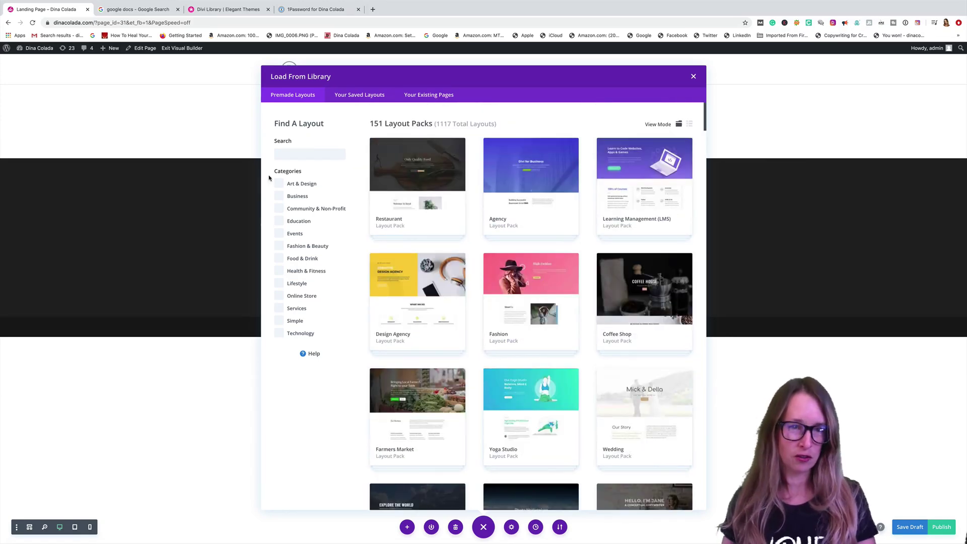
# Search layouts for 'course', then preview the LMS pack's Landing layout
pyautogui.click(289, 155)
pyautogui.write('course')
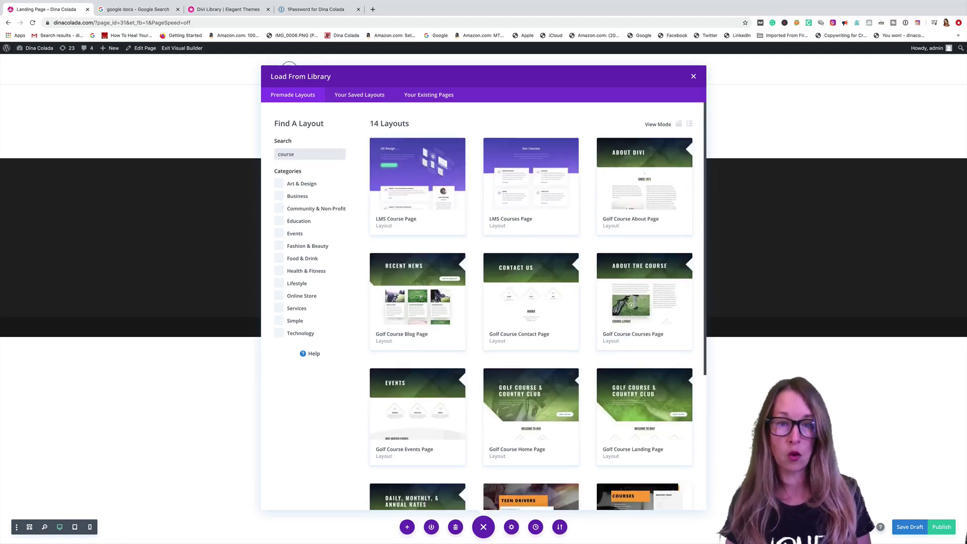
pyautogui.click(417, 198)
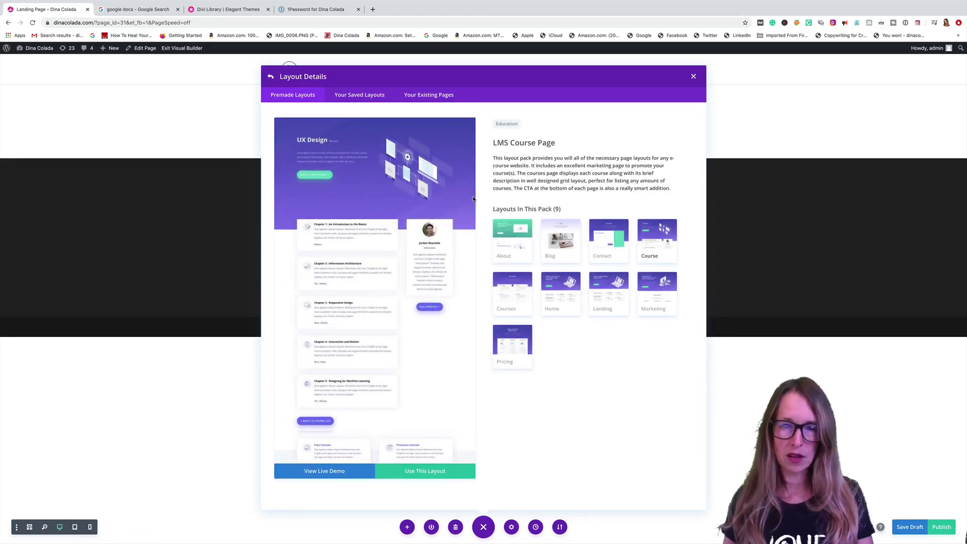
pyautogui.scroll(-2, 396, 248)
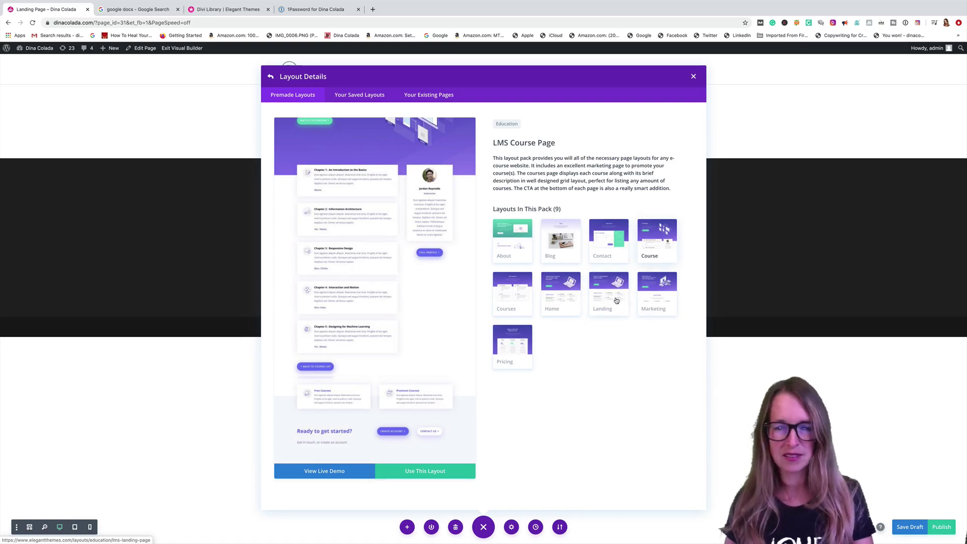
pyautogui.click(617, 301)
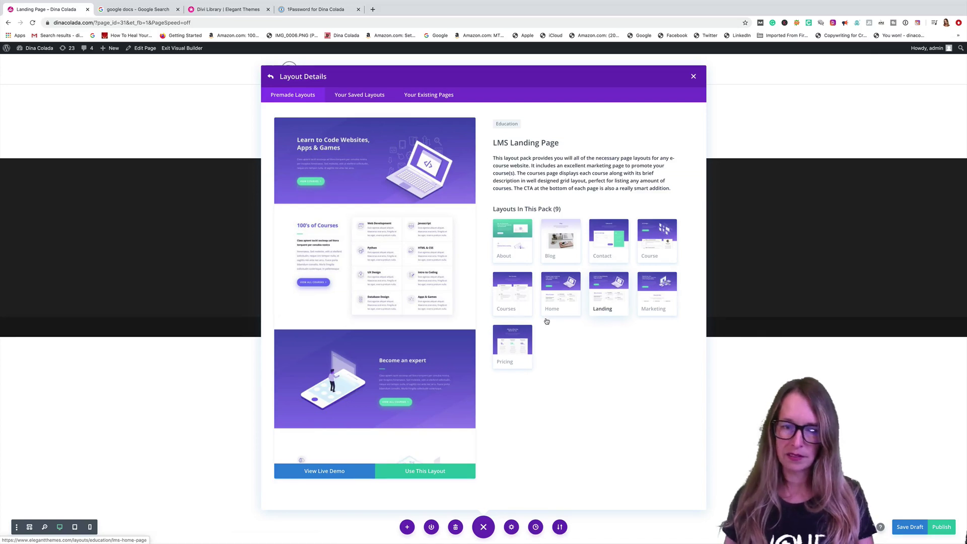
# Use the LMS Landing layout, enter the Elegant Themes username, and open the API key help link
pyautogui.click(423, 474)
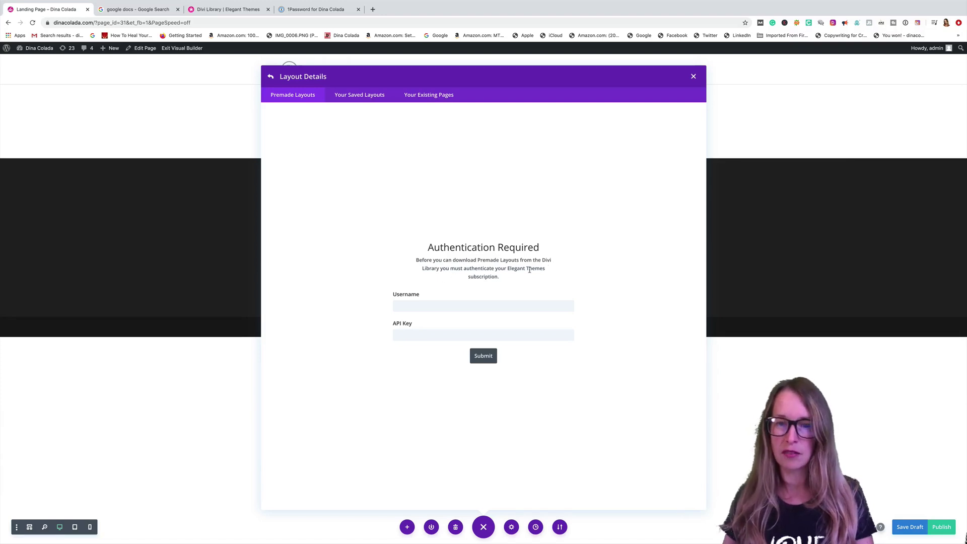
pyautogui.click(411, 306)
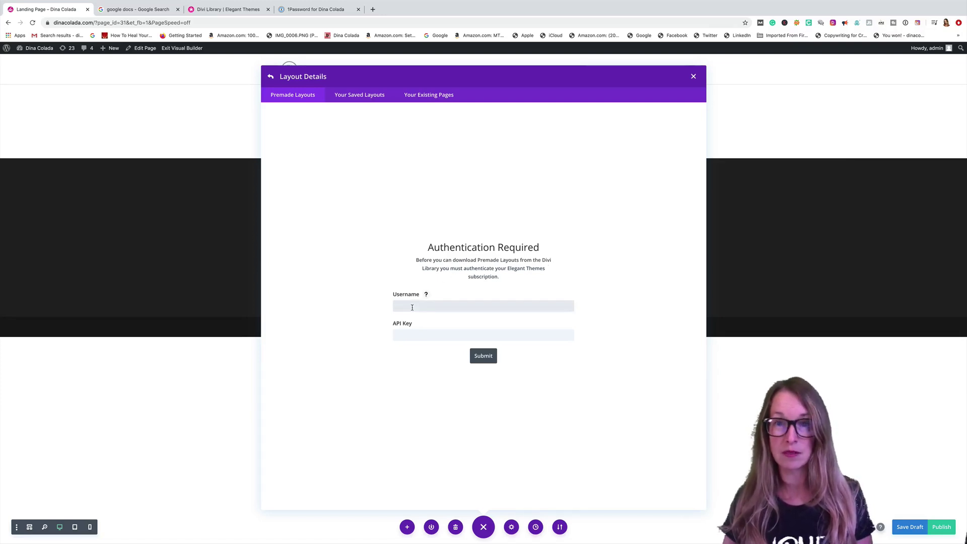
pyautogui.write('dinaz')
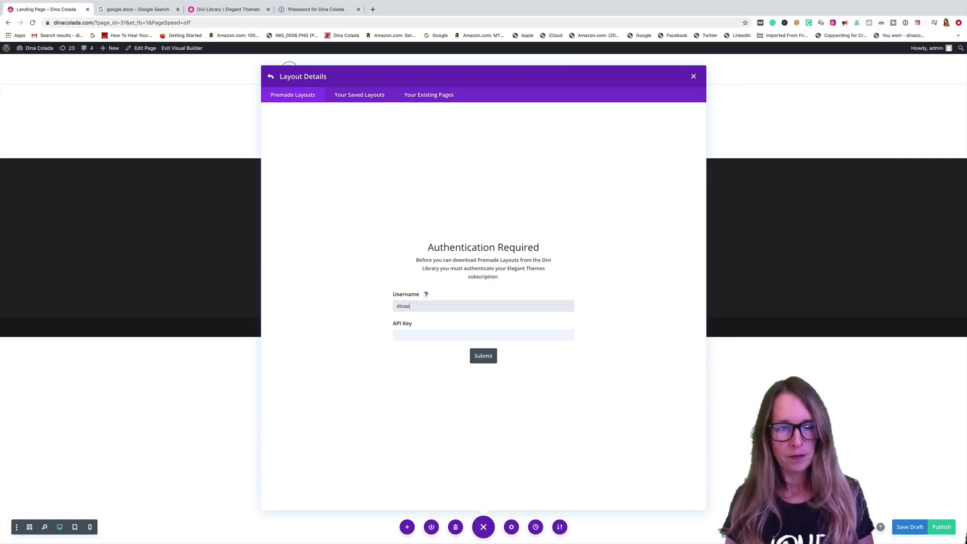
pyautogui.write('colada')
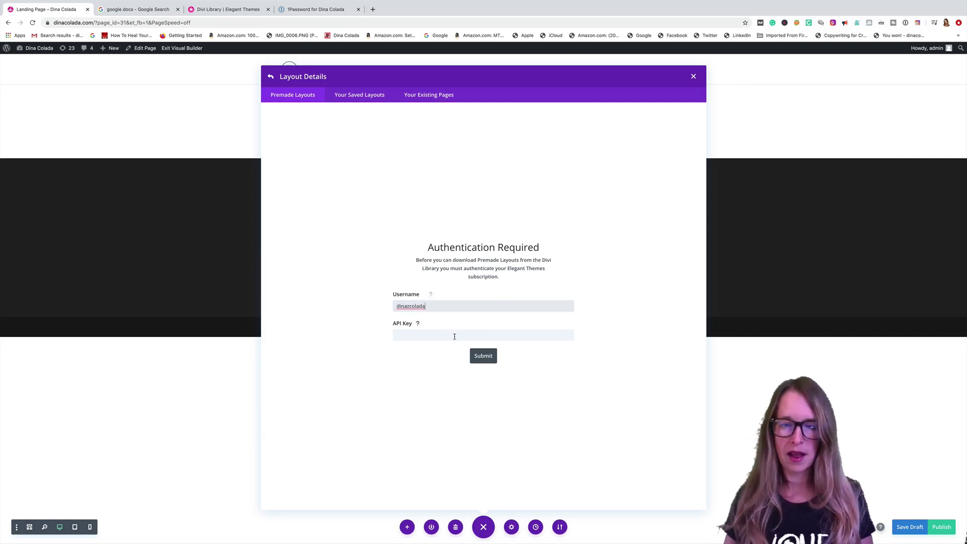
pyautogui.click(419, 324)
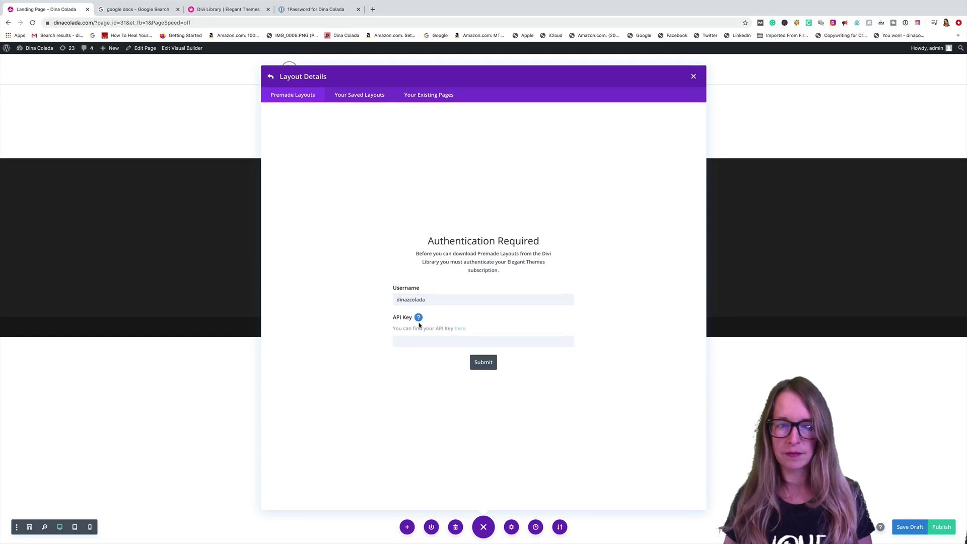
pyautogui.click(459, 330)
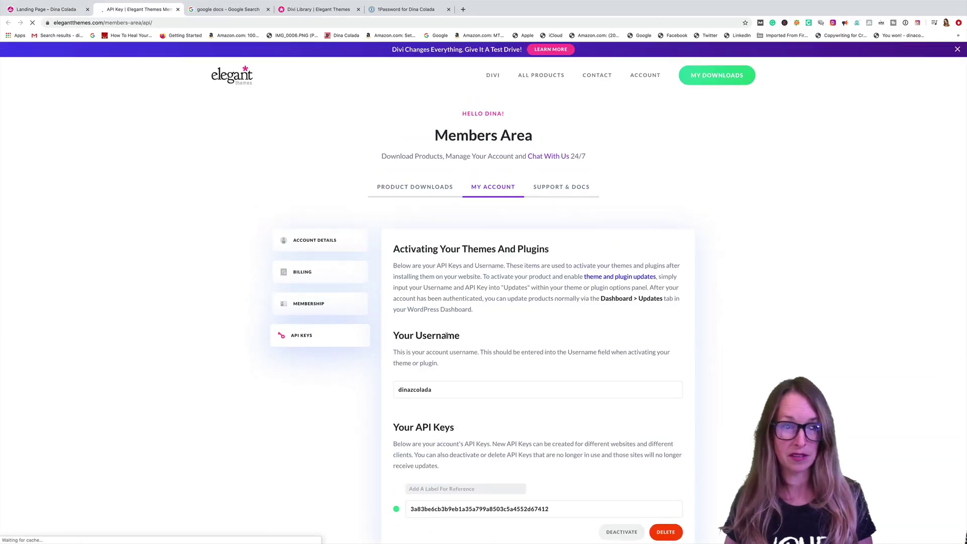
# Copy the account's API key from Your API Keys, then return to the Landing Page tab
pyautogui.scroll(-3, 520, 367)
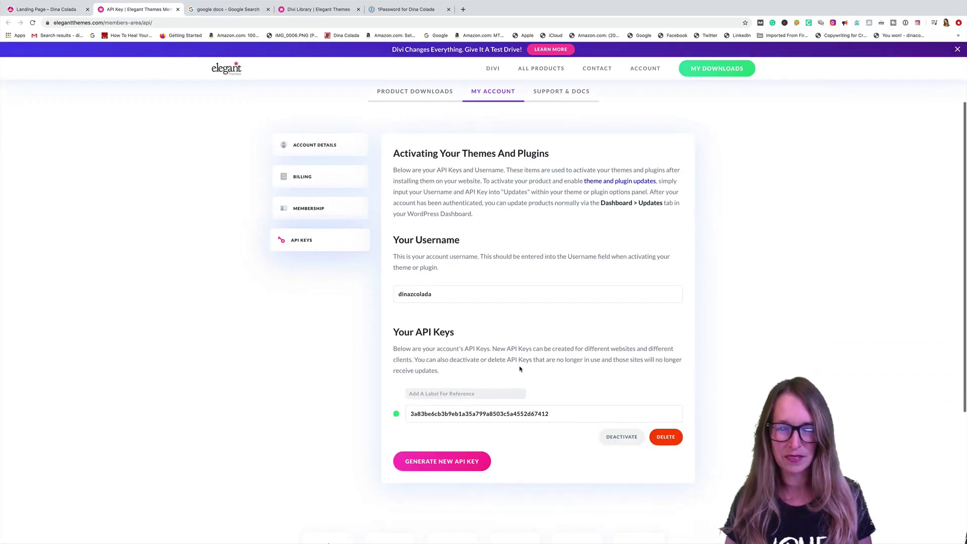
pyautogui.click(535, 418)
pyautogui.press('super+c')
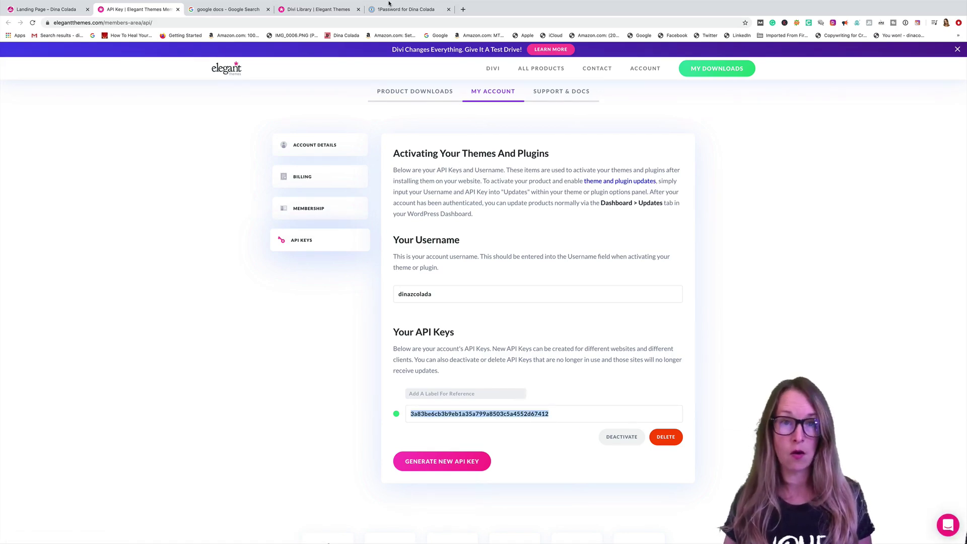
pyautogui.click(55, 9)
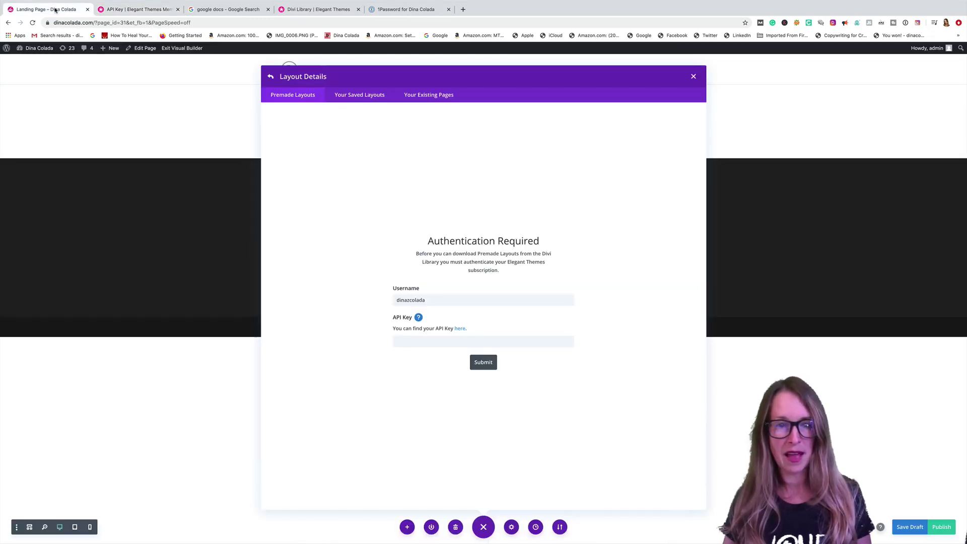
# Paste the copied API key into the API Key field and submit to import the layout
pyautogui.click(416, 342)
pyautogui.press('super+v')
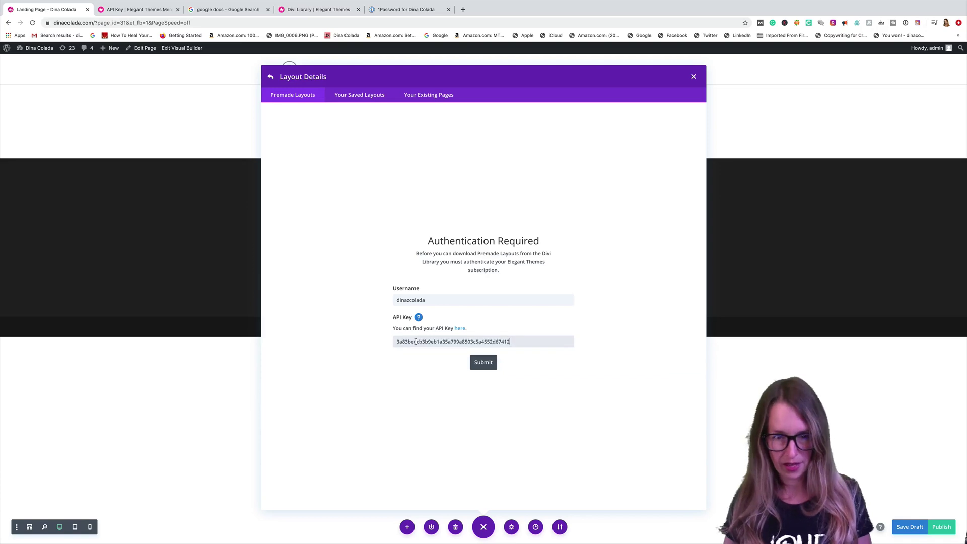
pyautogui.click(483, 367)
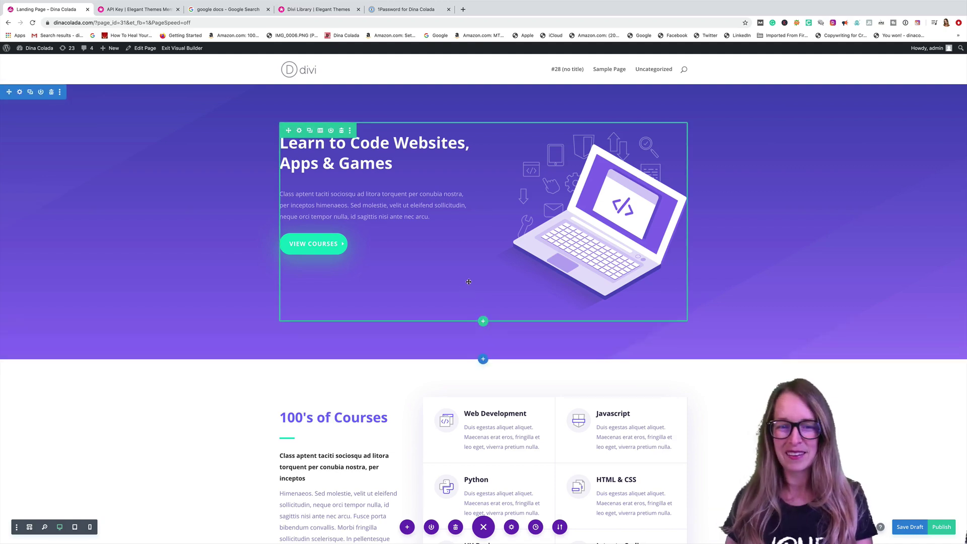
pyautogui.scroll(-4, 466, 316)
pyautogui.scroll(-13, 466, 315)
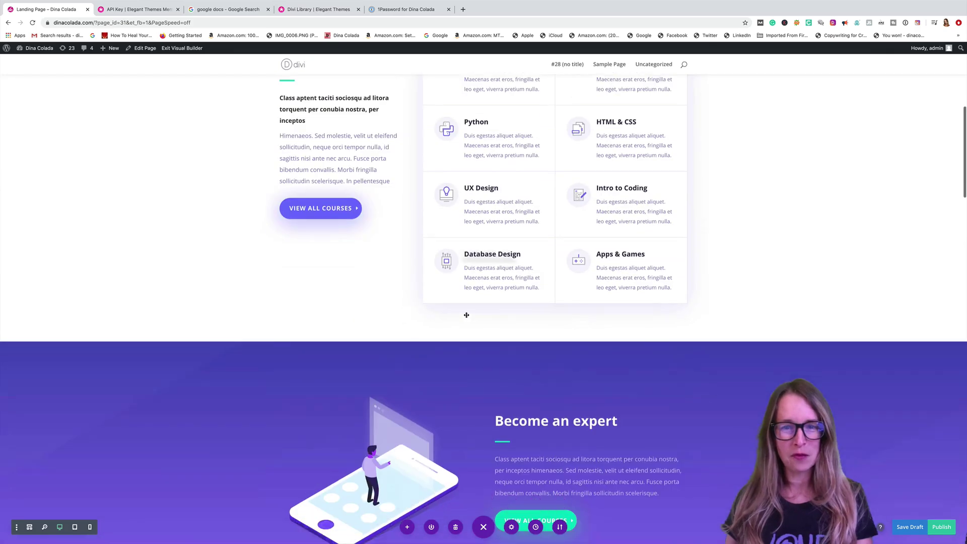
pyautogui.scroll(11, 467, 315)
pyautogui.scroll(5, 467, 315)
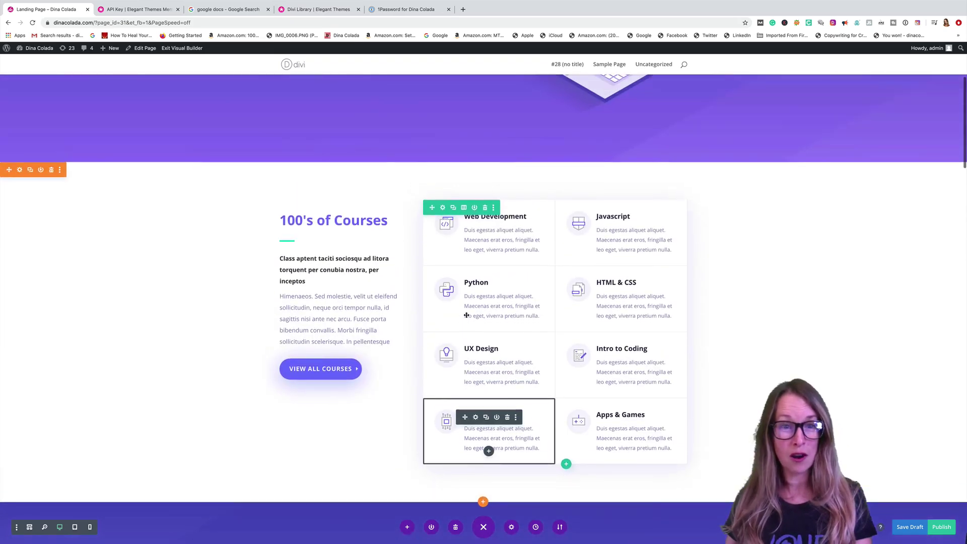